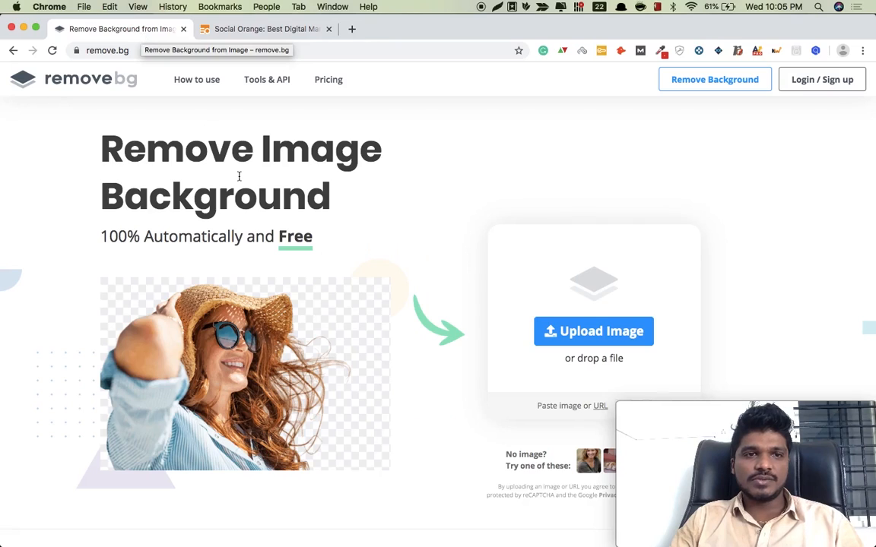
- Upload the full-length photo of the man in a patterned shirt to remove.bg for background removal
scroll(239, 175, "up", 5)
scroll(239, 176, "down", 5)
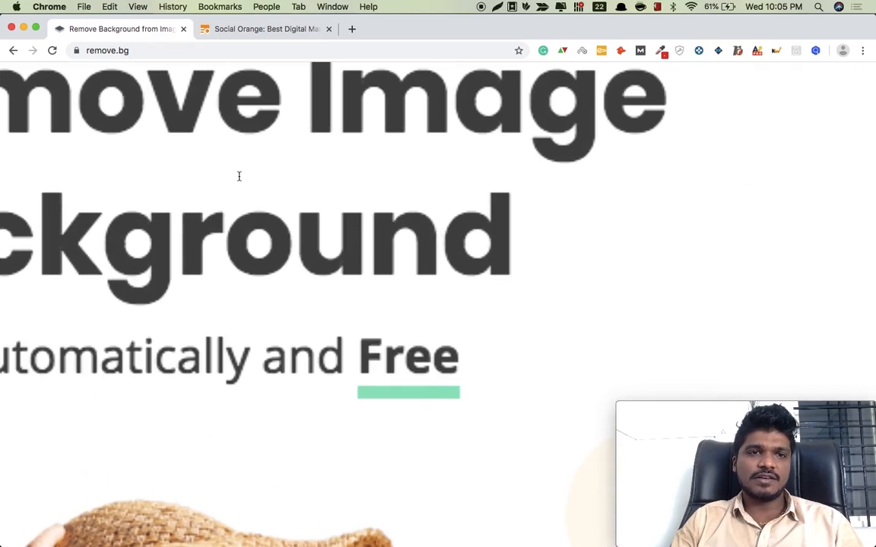
left_click(107, 51)
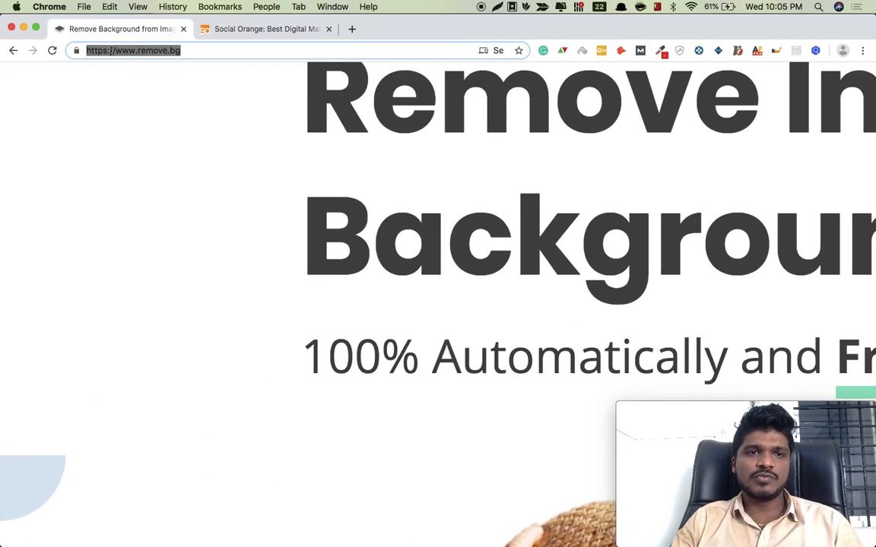
scroll(183, 105, "down", 5)
scroll(203, 121, "down", 4)
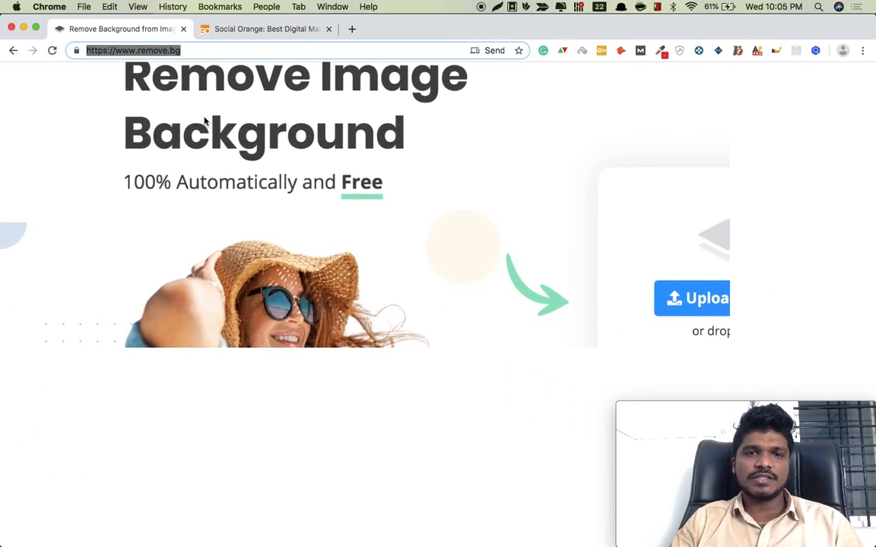
left_click(276, 227)
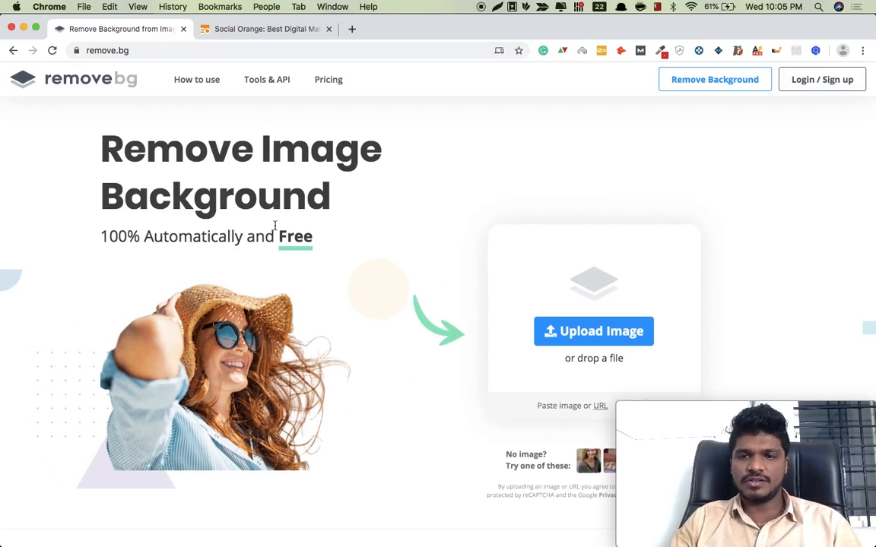
left_click(577, 333)
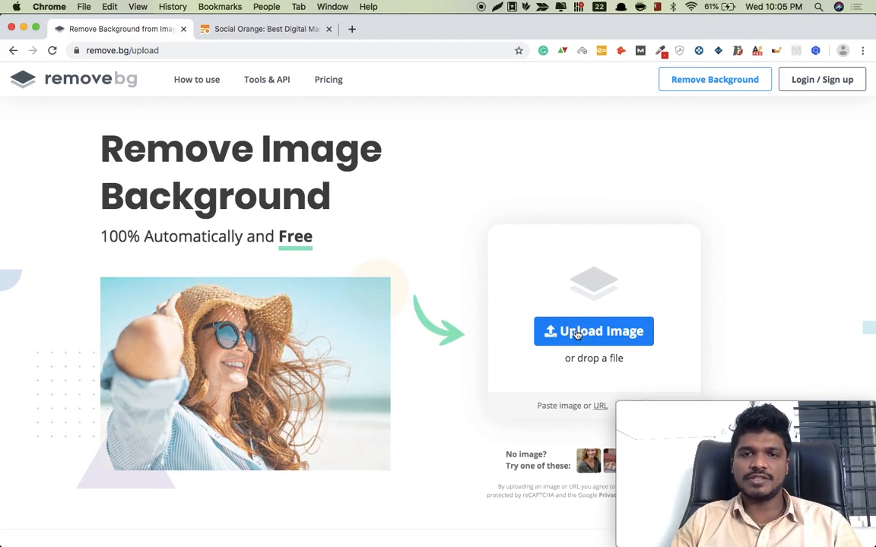
left_click(449, 364)
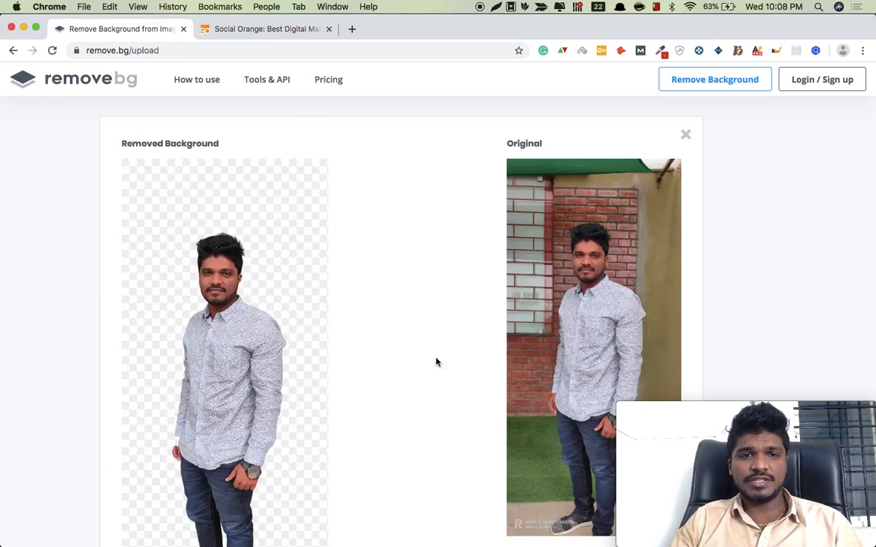
- Examine the cutout's edges up close and compare it with the original photo
scroll(436, 362, "down", 3)
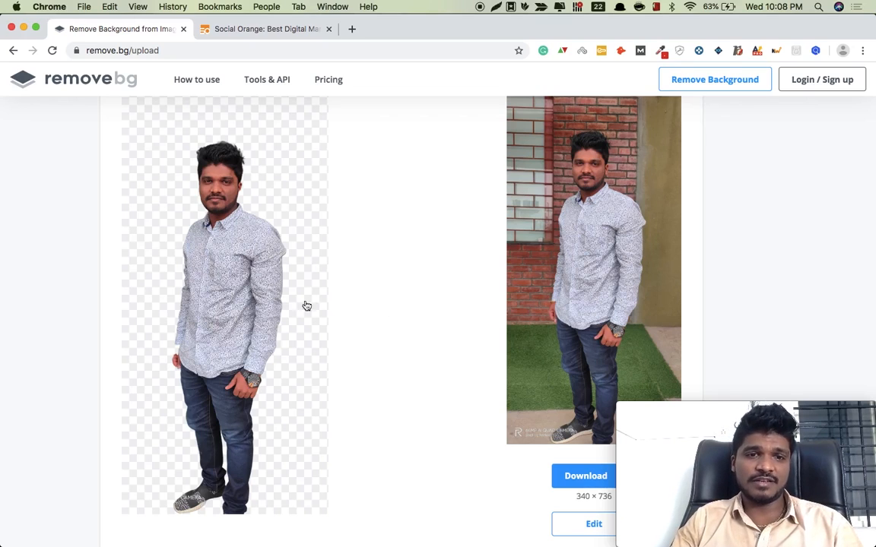
scroll(299, 305, "up", 5)
scroll(298, 305, "down", 5)
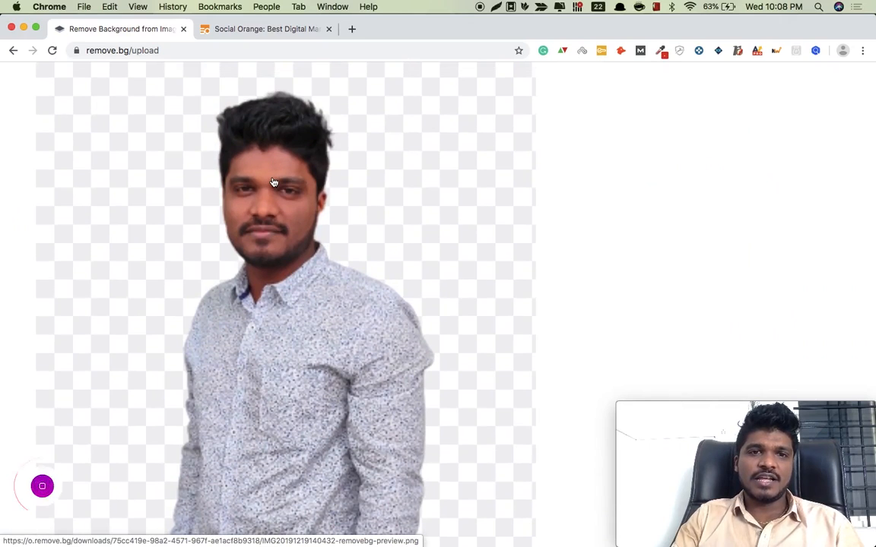
scroll(273, 182, "right", 2)
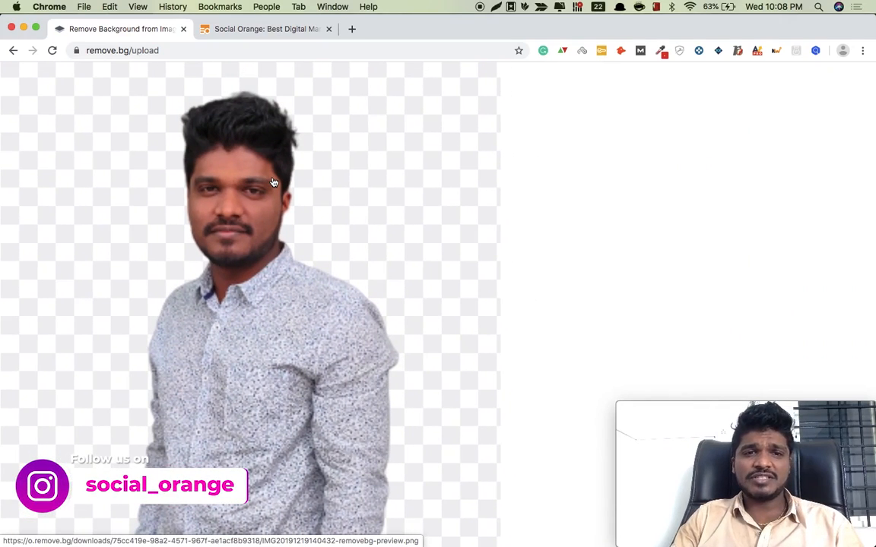
scroll(274, 183, "down", 5)
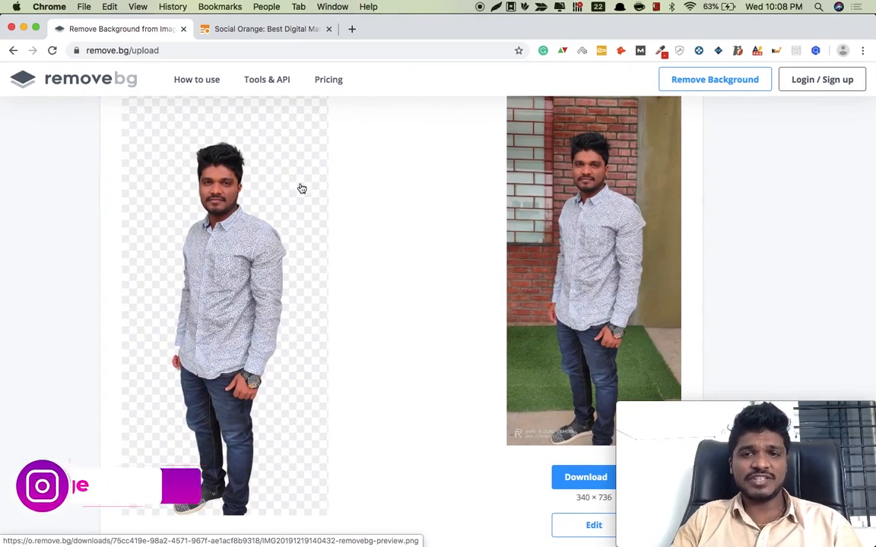
scroll(502, 235, "up", 5)
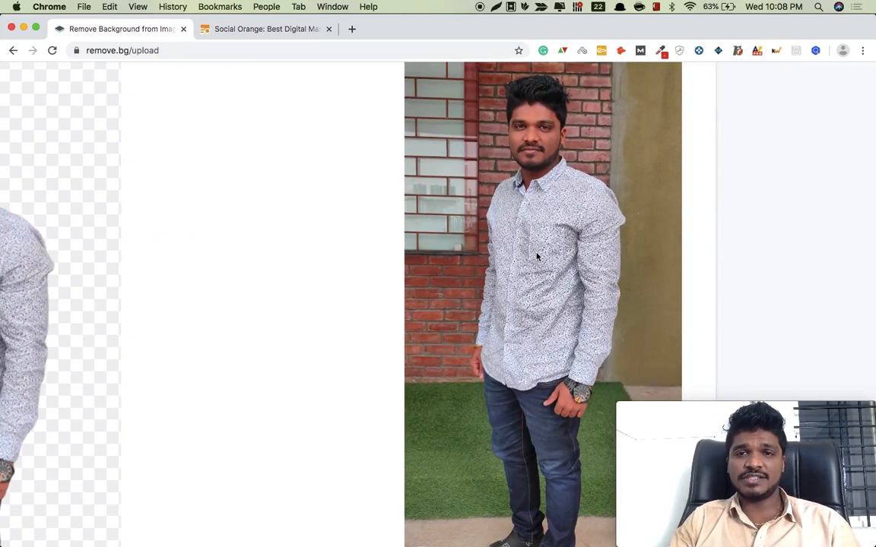
scroll(537, 257, "left", 5)
scroll(536, 256, "left", 3)
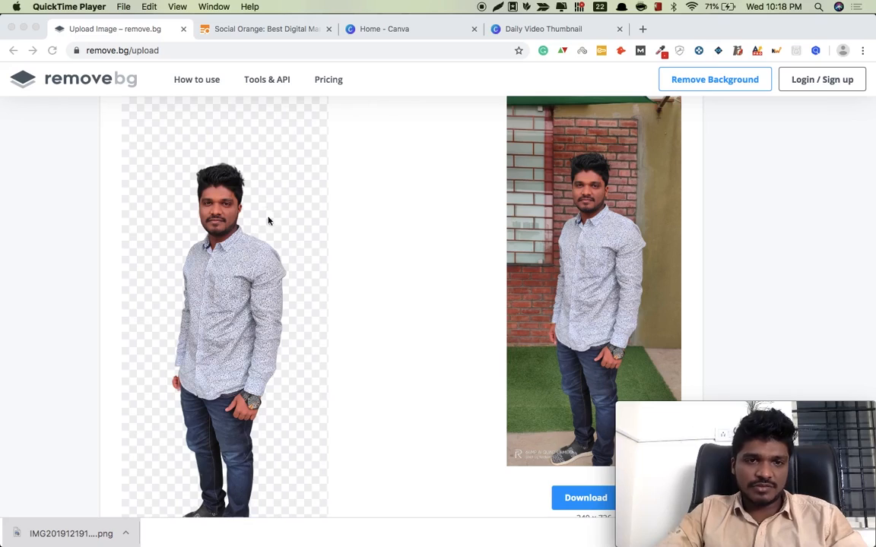
- Download the background-free image and switch to the Daily Video Thumbnail design in Canva
left_click(210, 224)
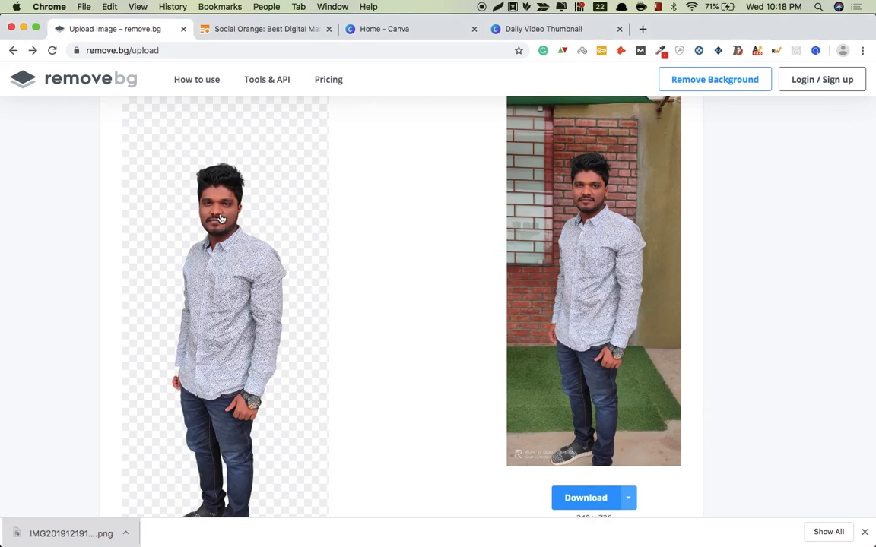
left_click(223, 218)
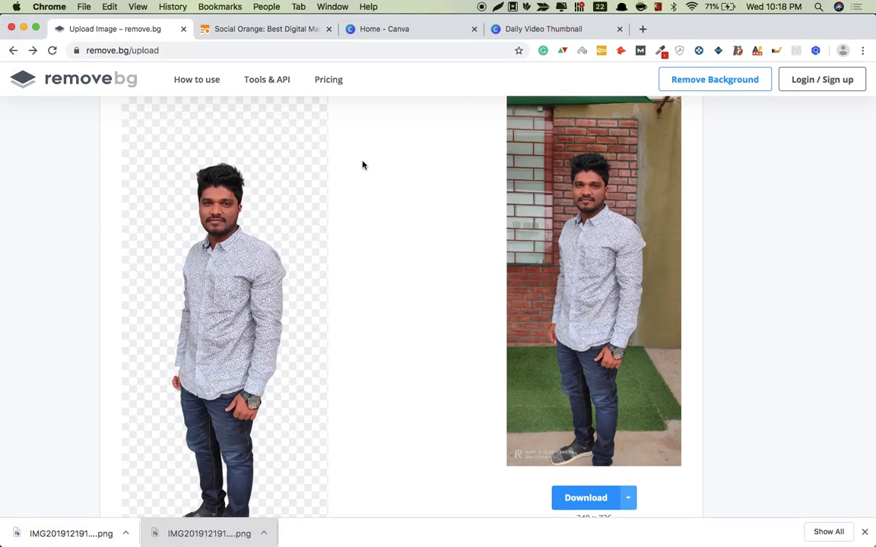
left_click(534, 35)
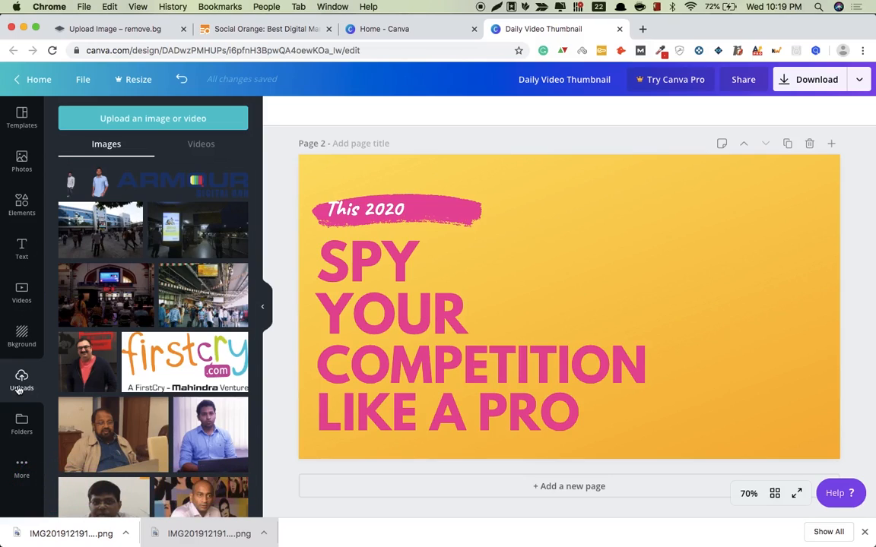
- Add the uploaded full-length cutout of the man in the patterned shirt to page 2
scroll(18, 388, "up", 5)
scroll(66, 380, "down", 5)
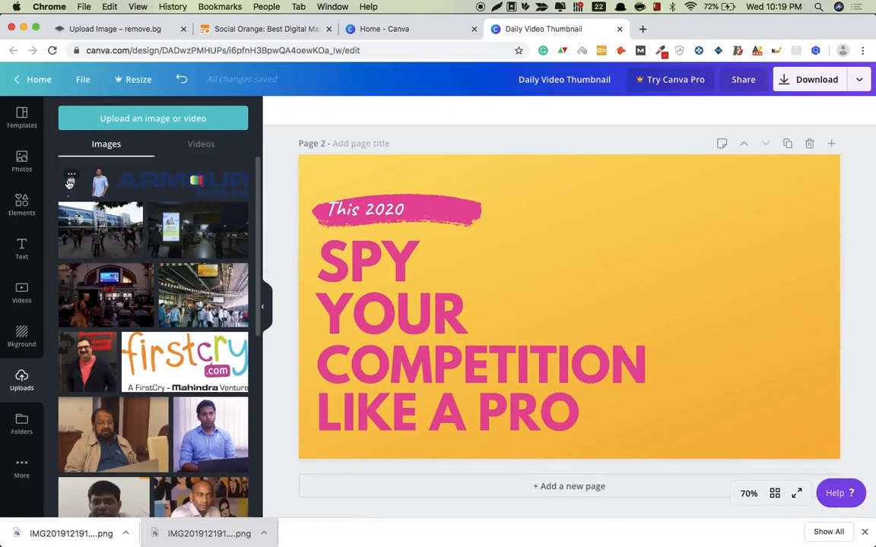
scroll(70, 171, "up", 3)
scroll(72, 179, "up", 2)
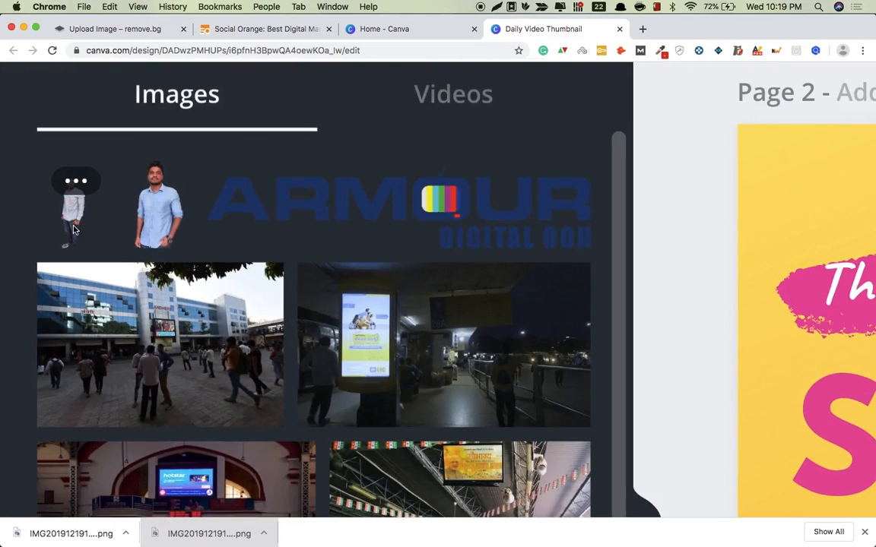
scroll(73, 198, "down", 5)
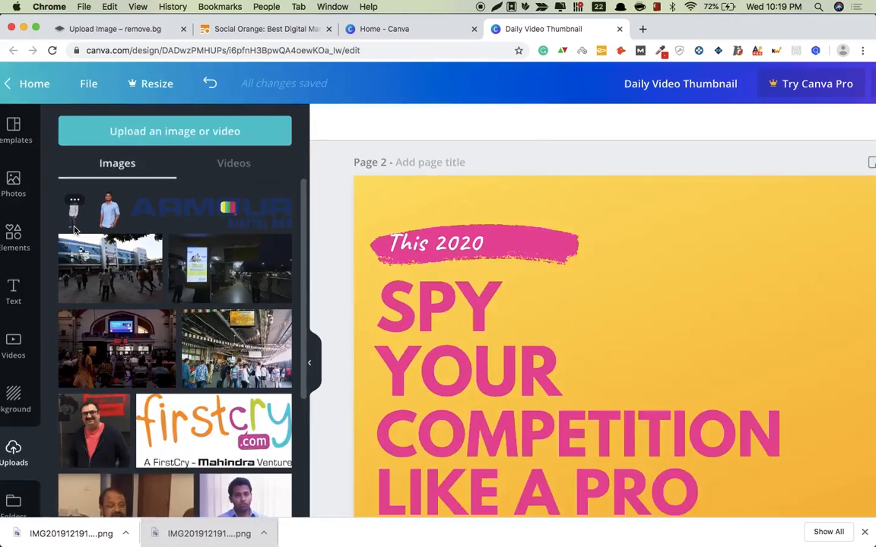
left_click(71, 186)
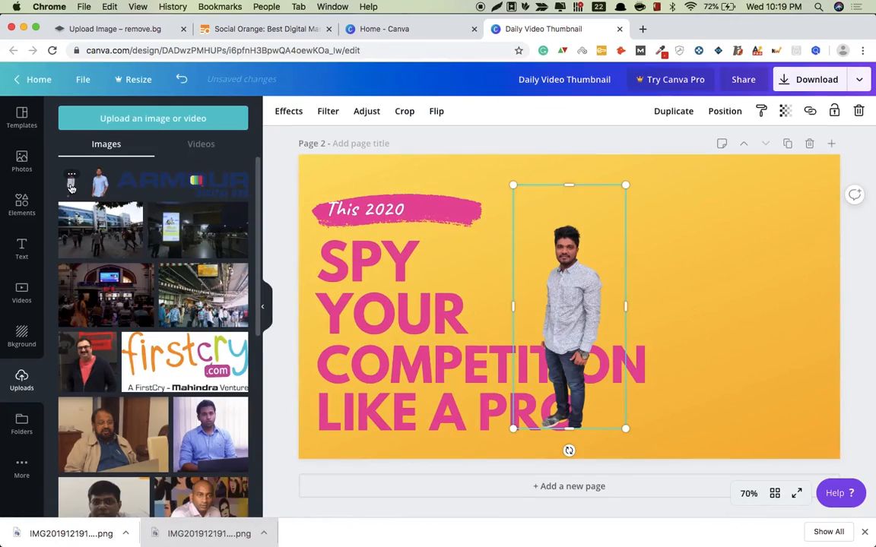
- Enlarge the cutout until the page's lower edge crops it below the waist, and place it over the middle of the heading
left_click_drag(635, 268, 727, 287)
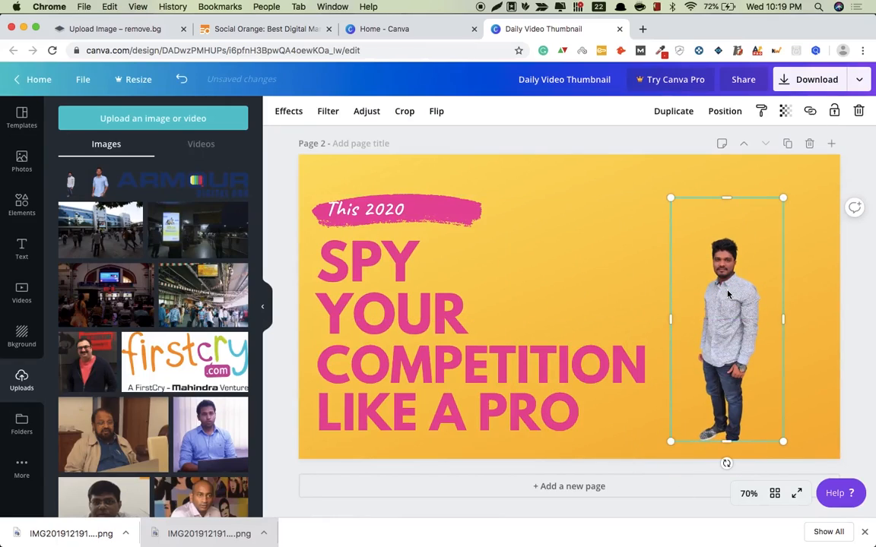
left_click_drag(670, 438, 493, 544)
left_click_drag(782, 203, 872, 92)
left_click_drag(750, 258, 523, 262)
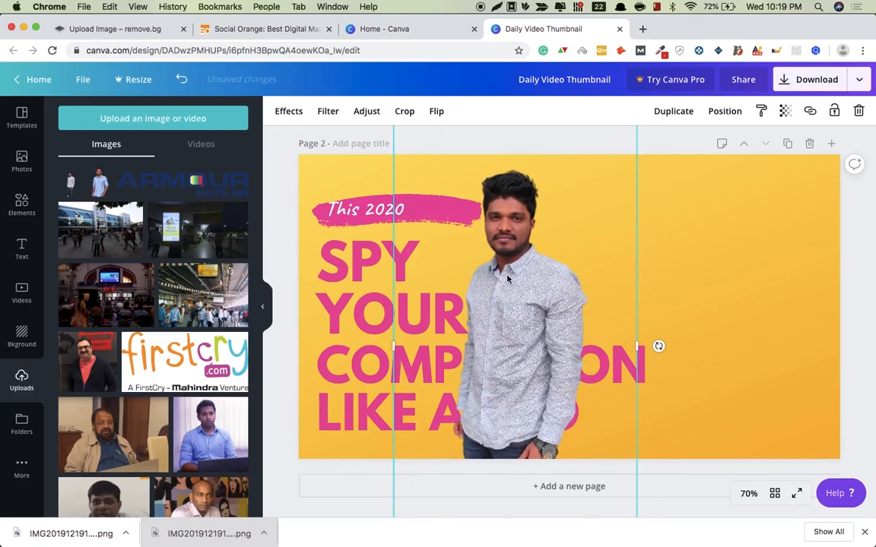
left_click_drag(509, 275, 514, 273)
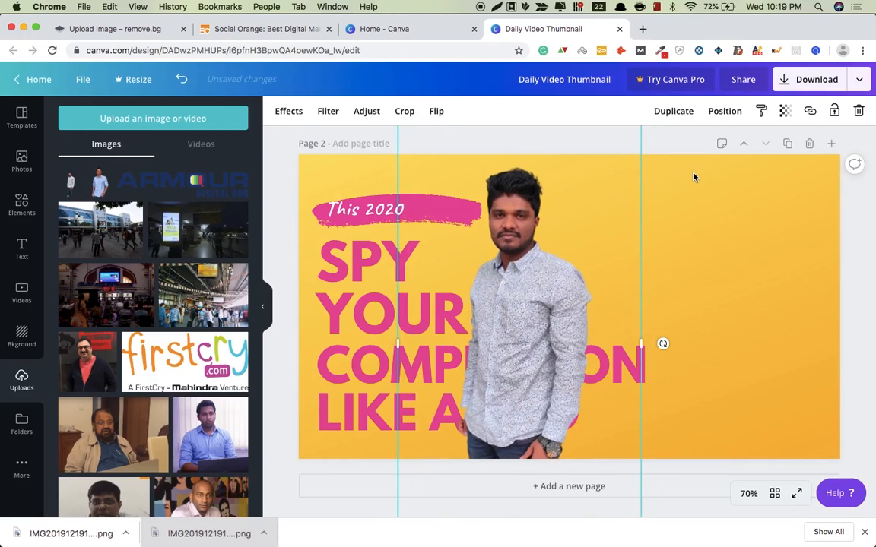
- Send the cutout backward so that it sits behind the heading text
left_click(725, 112)
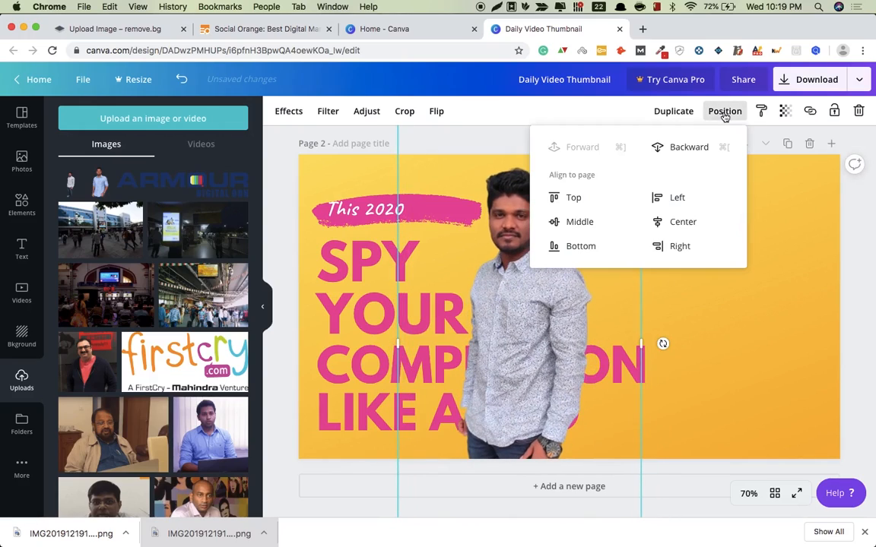
left_click(691, 147)
left_click(723, 325)
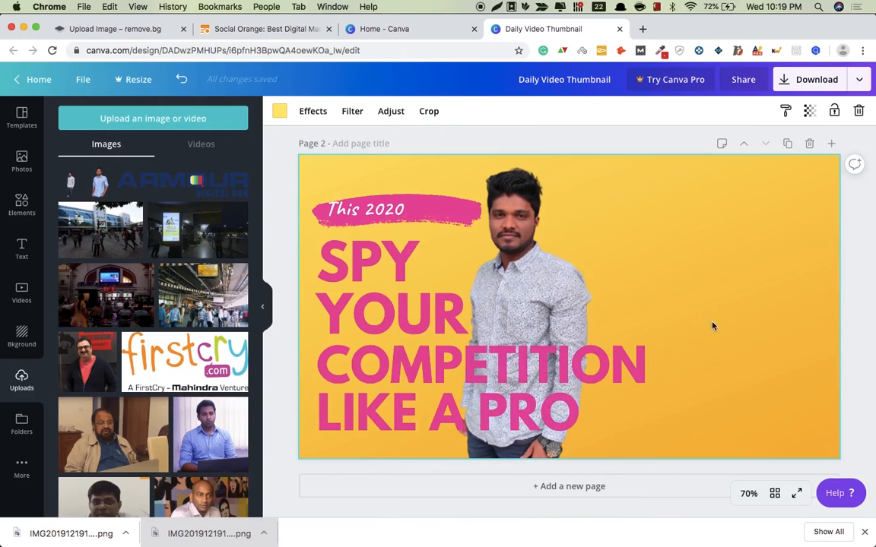
- Shift the cutout toward the end of COMPETITION and adjust the heading group's position in front of it
left_click(593, 304)
mouse_move(564, 310)
left_mouse_down()
mouse_move(524, 321)
mouse_move(559, 319)
left_mouse_up()
left_click(648, 263)
left_click(527, 196)
left_click_drag(527, 196, 582, 190)
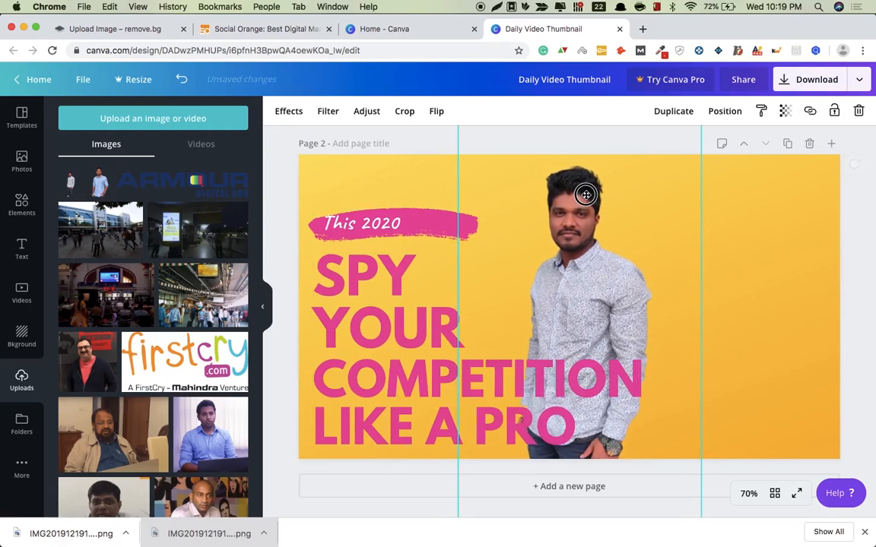
left_click(397, 285)
left_click_drag(398, 263, 397, 254)
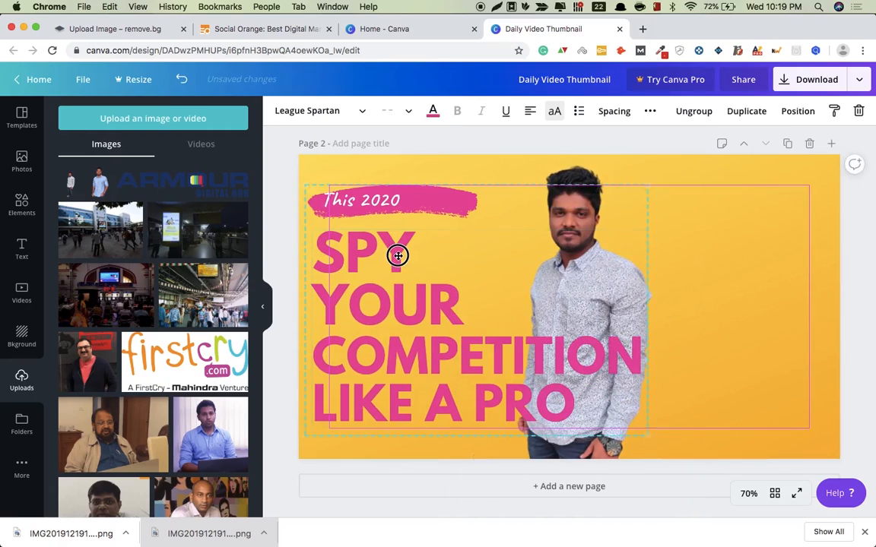
left_click(862, 326)
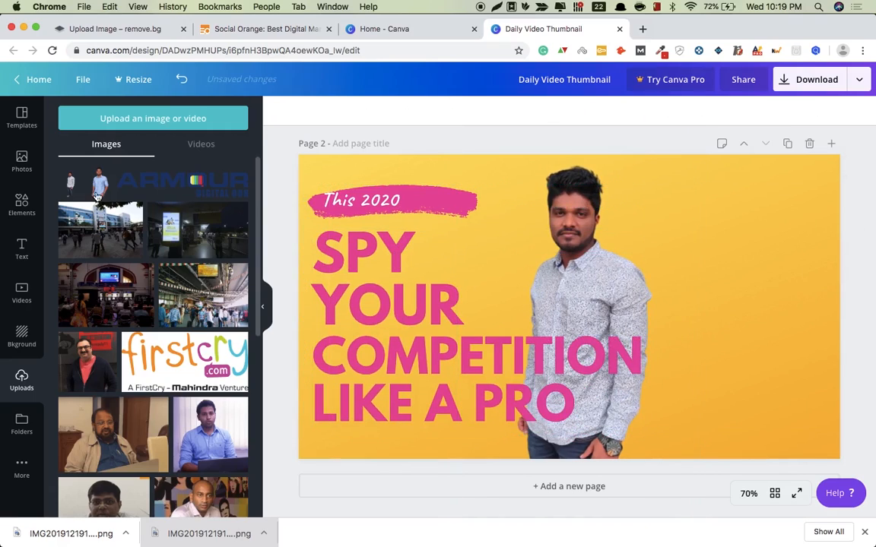
- Apply the "How to Train Your Puppy" tutorial YouTube thumbnail template to page 2
left_click(33, 123)
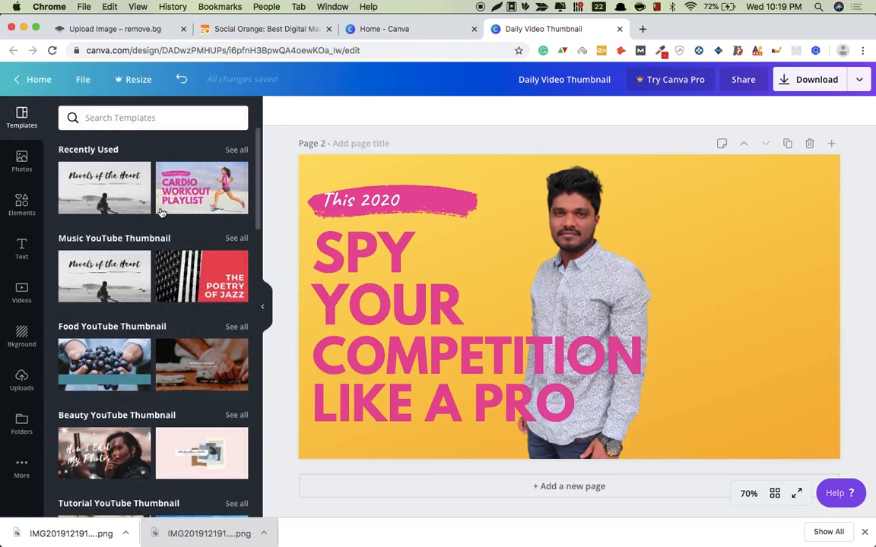
scroll(187, 259, "down", 5)
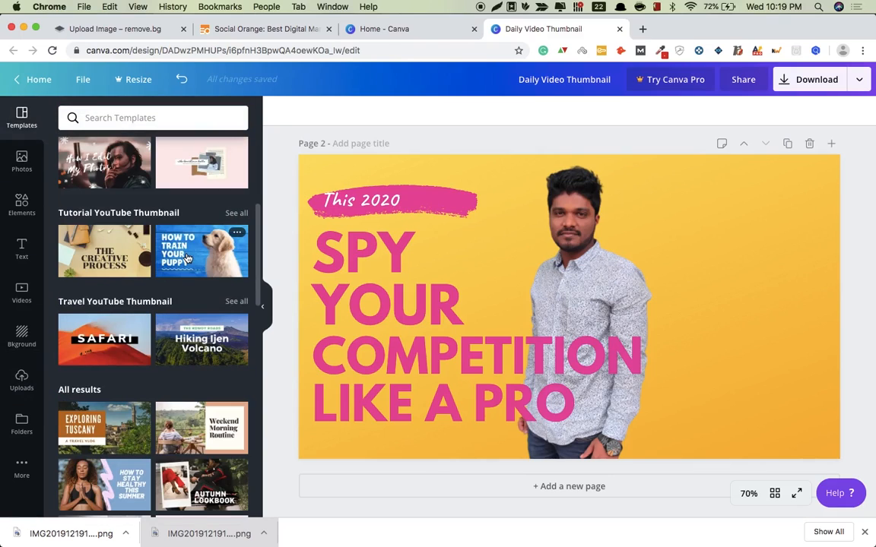
left_click(188, 259)
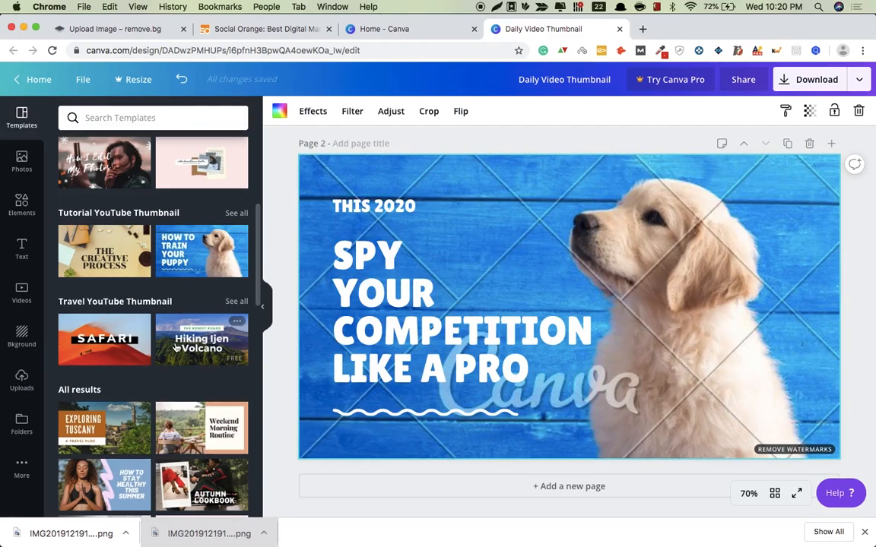
- Replace the page's puppy photo background with the free yellow watermelon-slice pattern
scroll(176, 391, "down", 5)
scroll(176, 391, "down", 2)
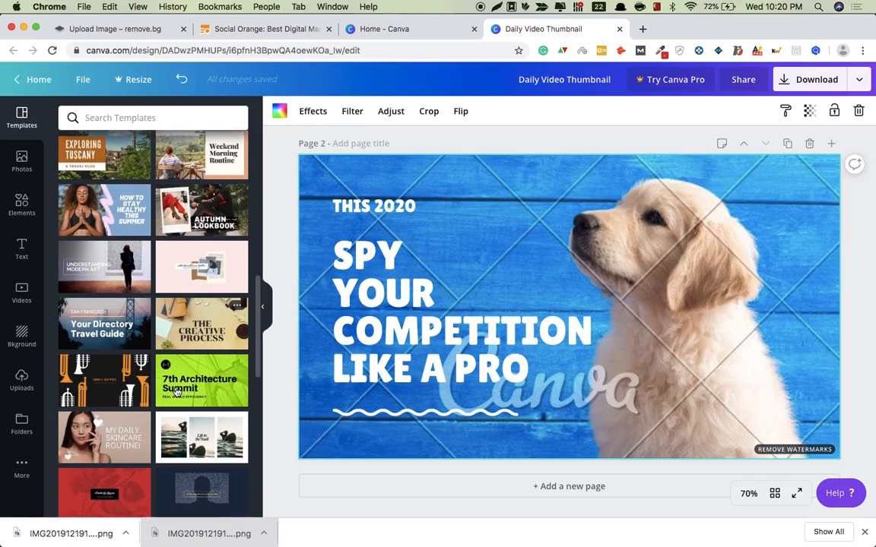
left_click(23, 338)
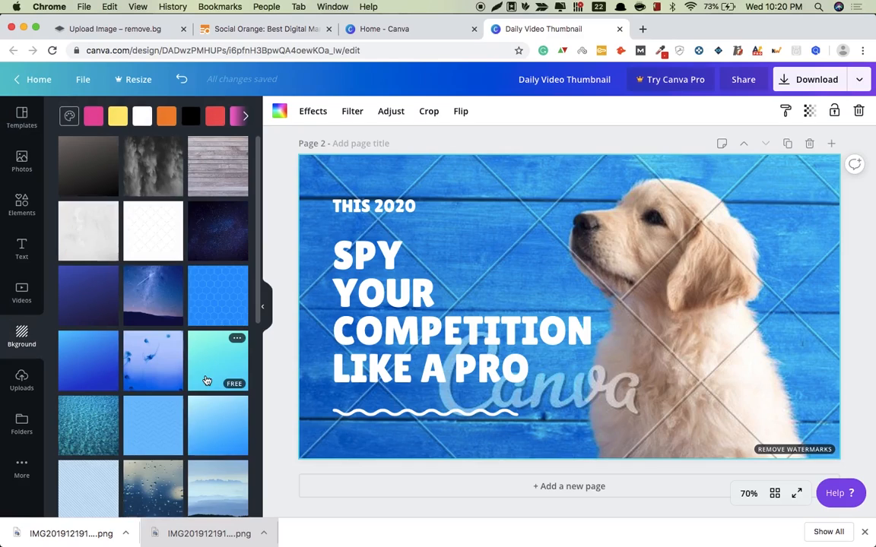
scroll(218, 418, "down", 10)
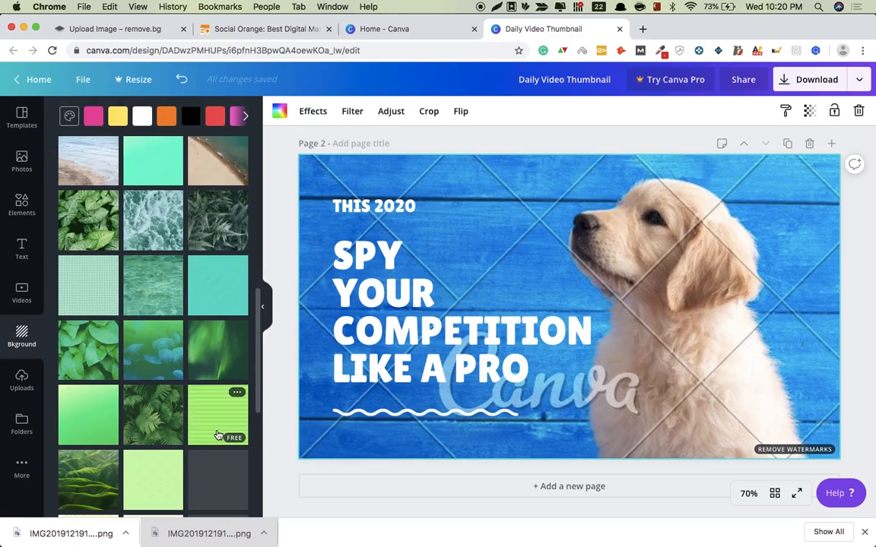
scroll(218, 436, "down", 3)
left_click(164, 469)
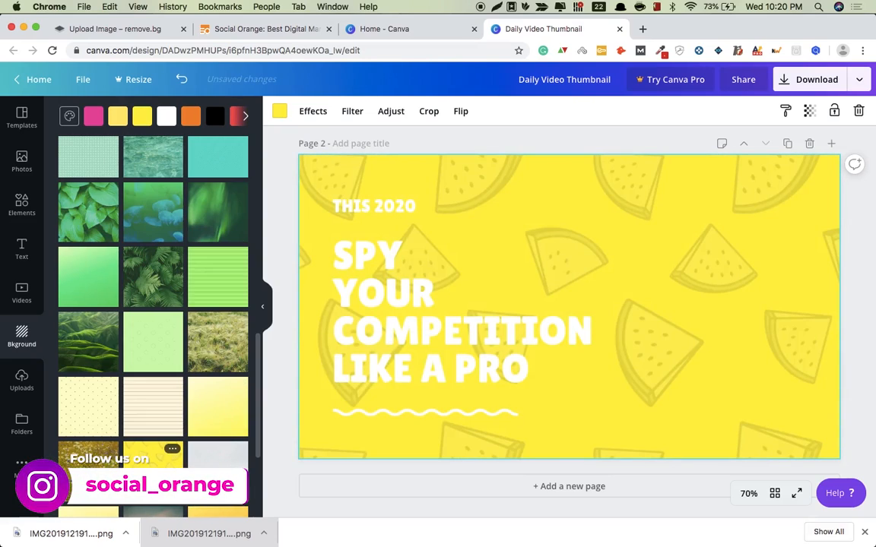
scroll(162, 395, "down", 4)
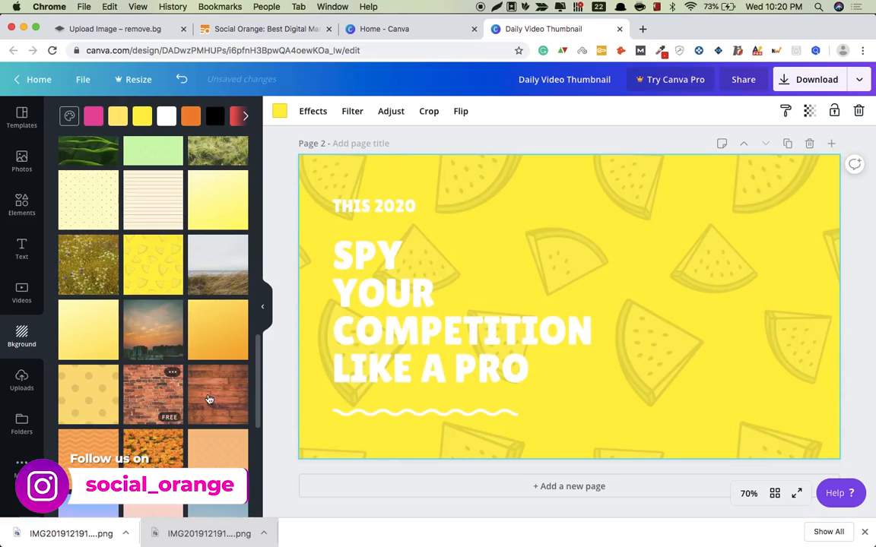
- Change page 2's background to the reddish-brown wood planks and add the uploaded full-length portrait cutout
left_click(209, 400)
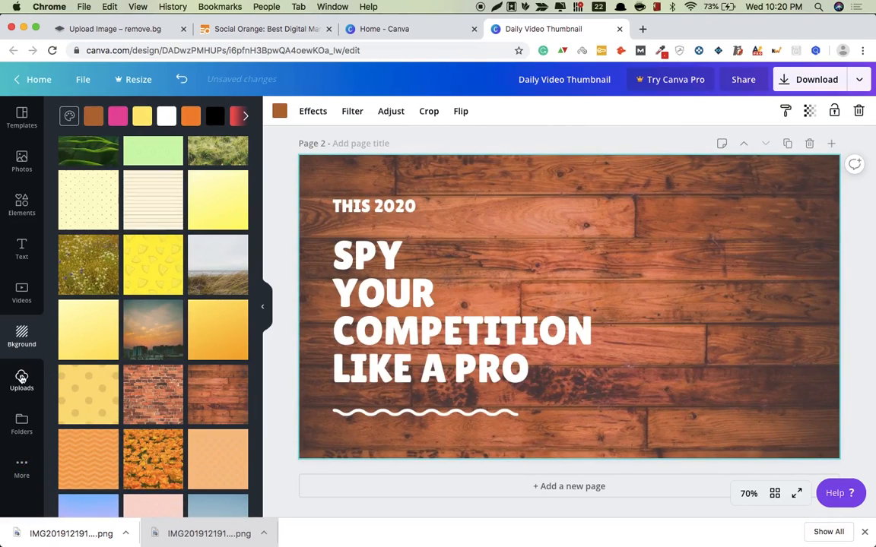
left_click(23, 380)
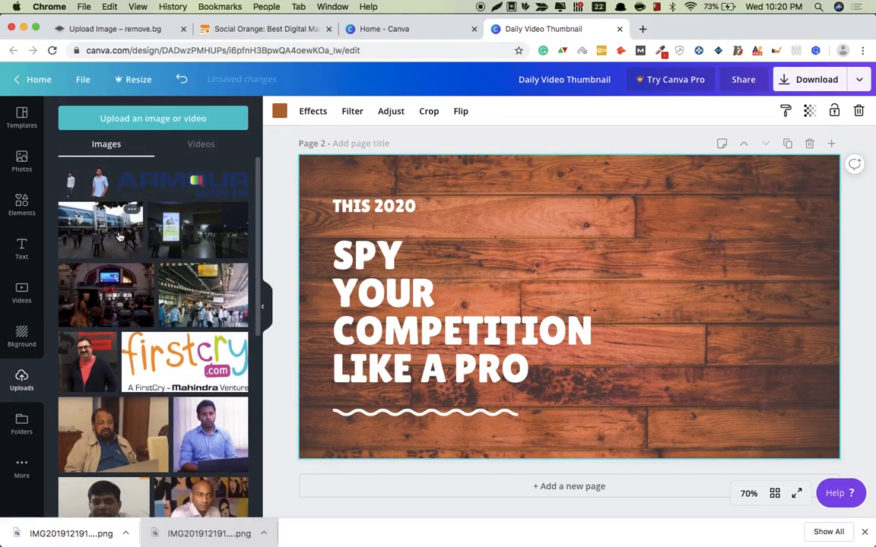
left_click(70, 186)
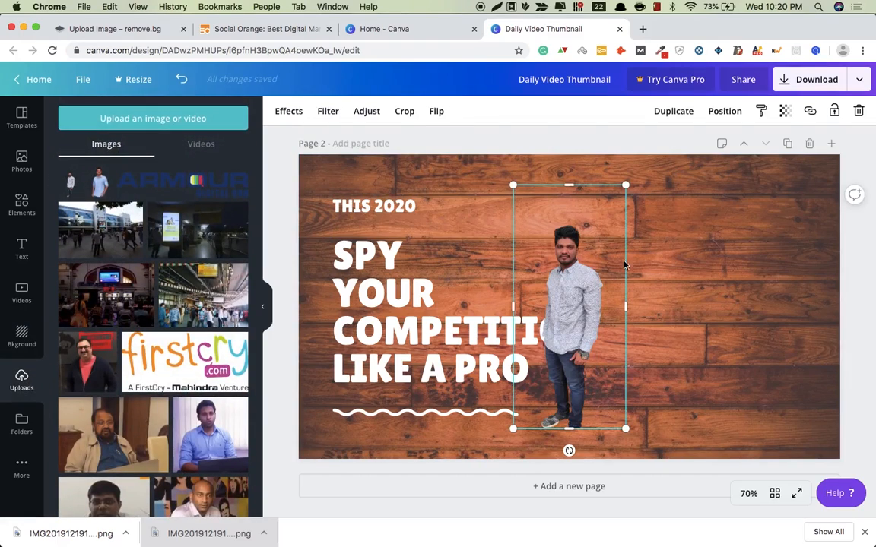
- Enlarge the cutout and place it to the right of the heading, with the legs running off the page's lower edge
left_click_drag(626, 190, 819, 89)
left_click_drag(512, 429, 482, 488)
left_click_drag(592, 271, 680, 320)
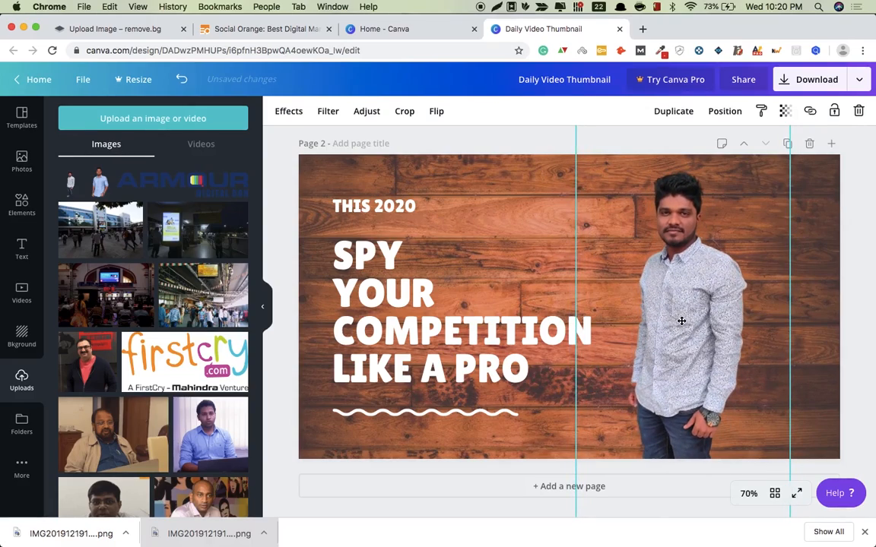
left_click(854, 296)
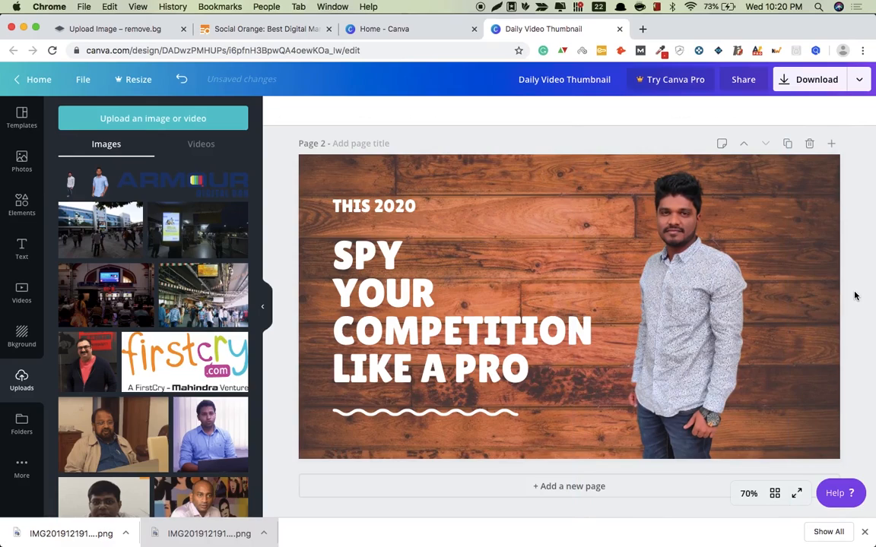
- Add the uploaded white Social Orange logo, shrink it and place it in the page's lower-right corner beside the cutout
scroll(152, 342, "down", 5)
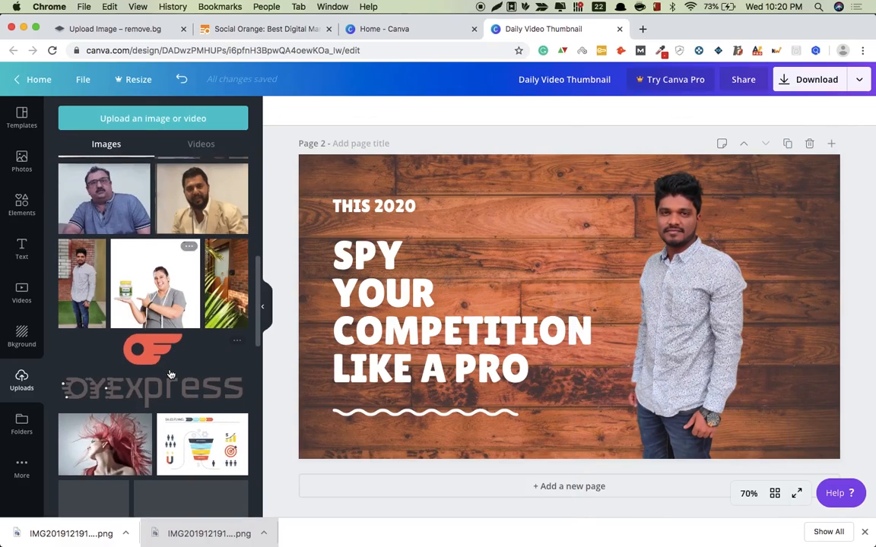
scroll(170, 375, "down", 10)
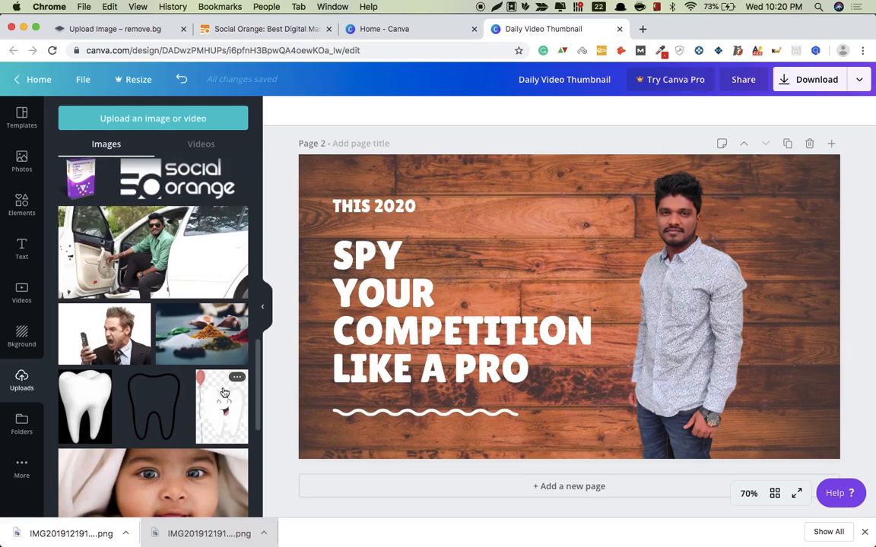
scroll(224, 393, "up", 2)
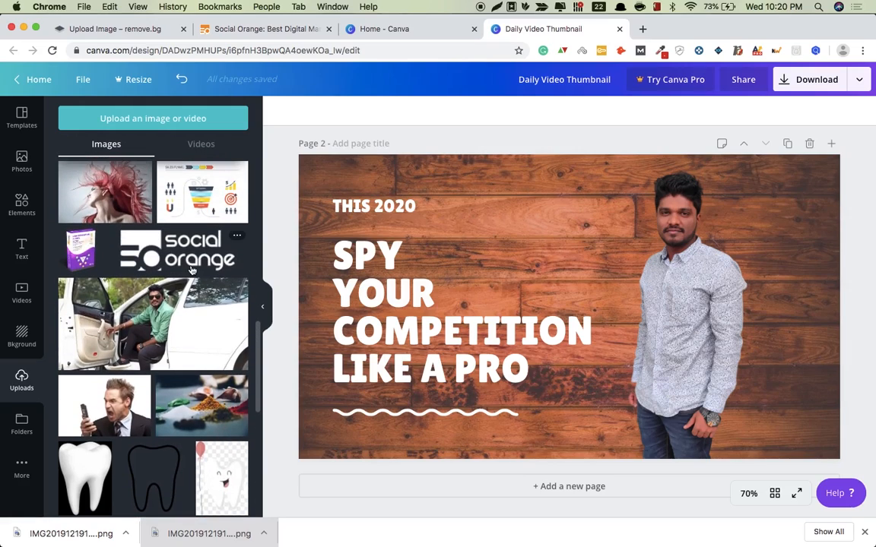
left_click(192, 269)
left_click_drag(812, 234, 548, 313)
left_click_drag(453, 346, 566, 238)
left_click_drag(662, 275, 788, 428)
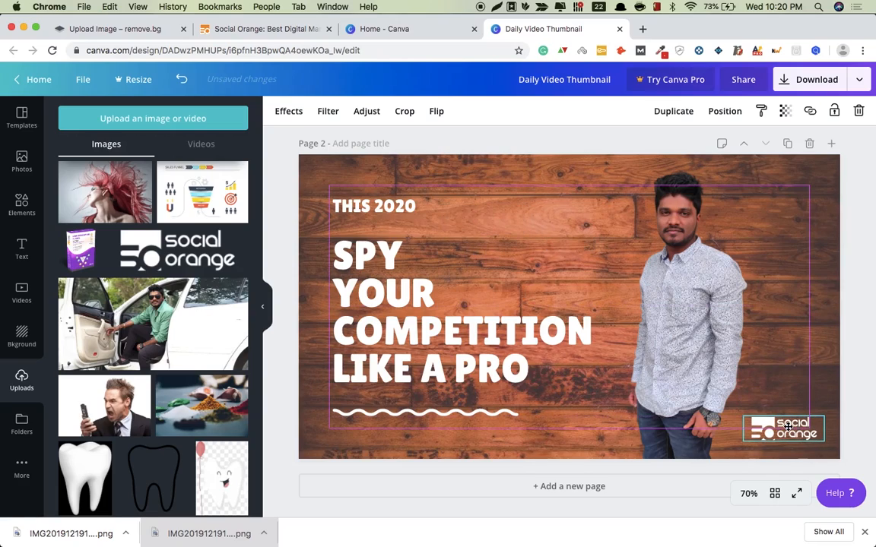
left_click(860, 406)
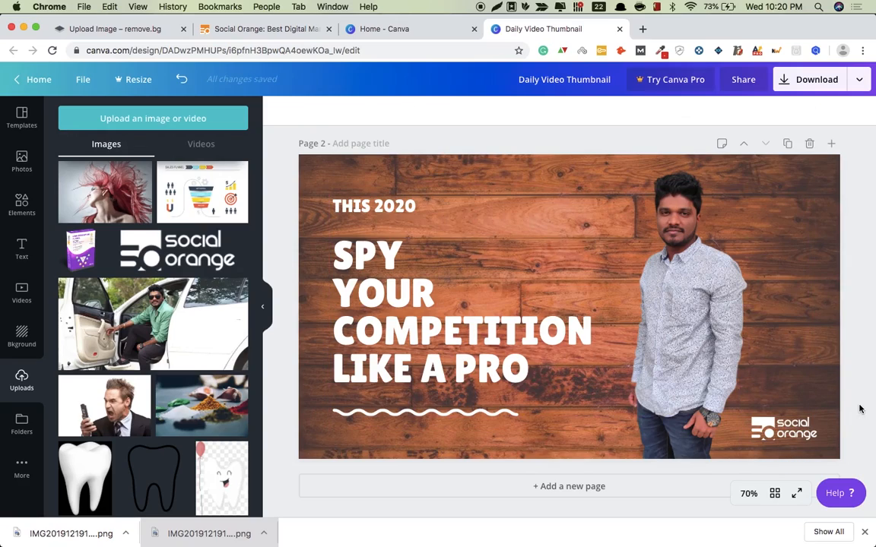
- Download only page 2 as a PNG and open the downloaded thumbnail in Preview
left_click(858, 79)
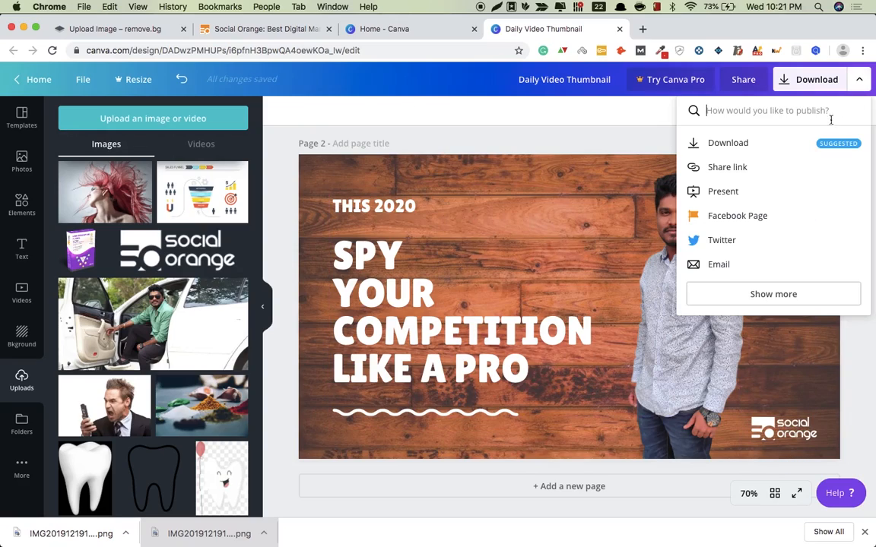
left_click(769, 152)
left_click(755, 243)
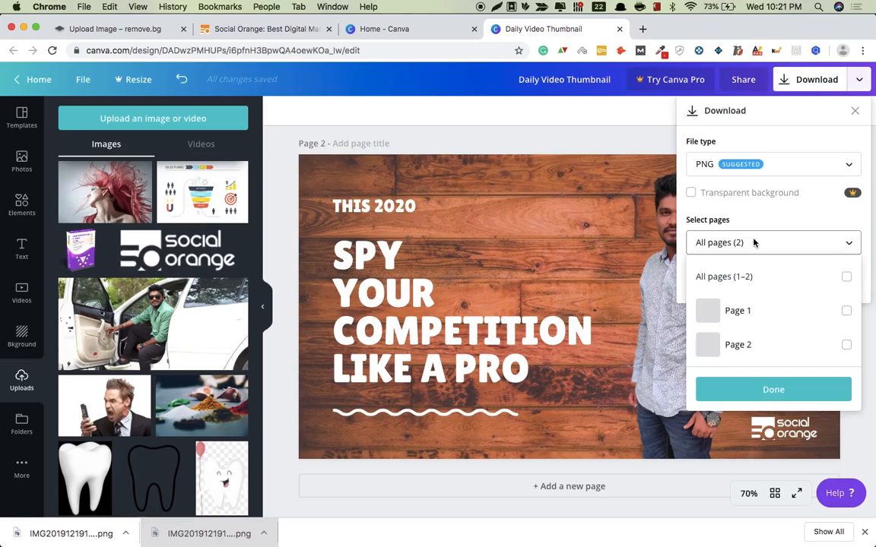
left_click(845, 347)
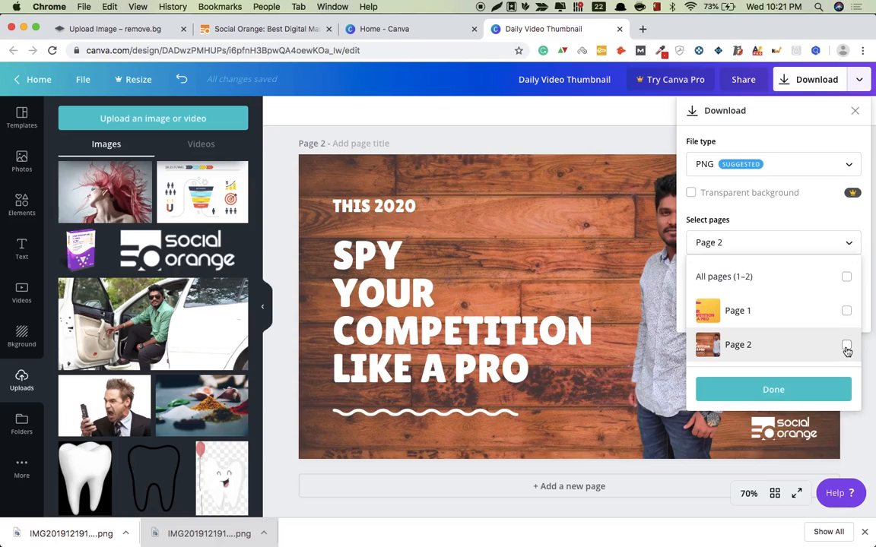
left_click(804, 391)
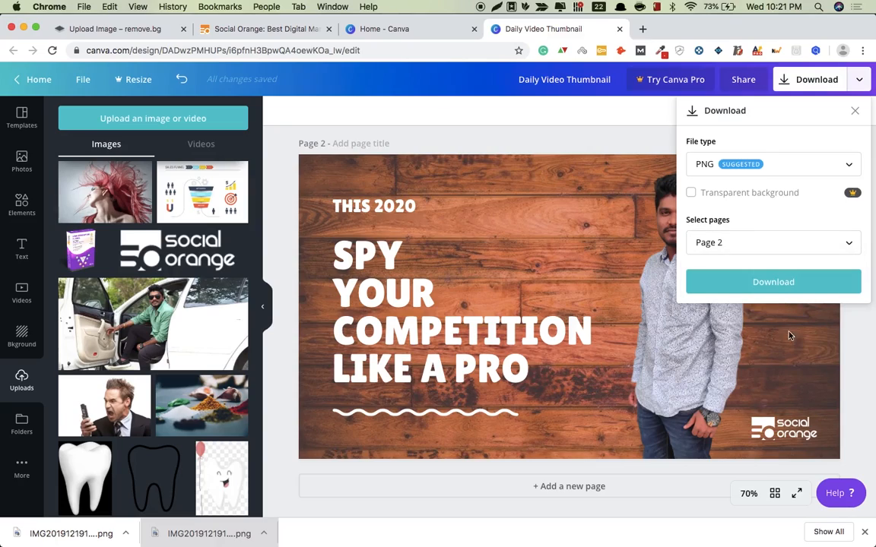
left_click(775, 293)
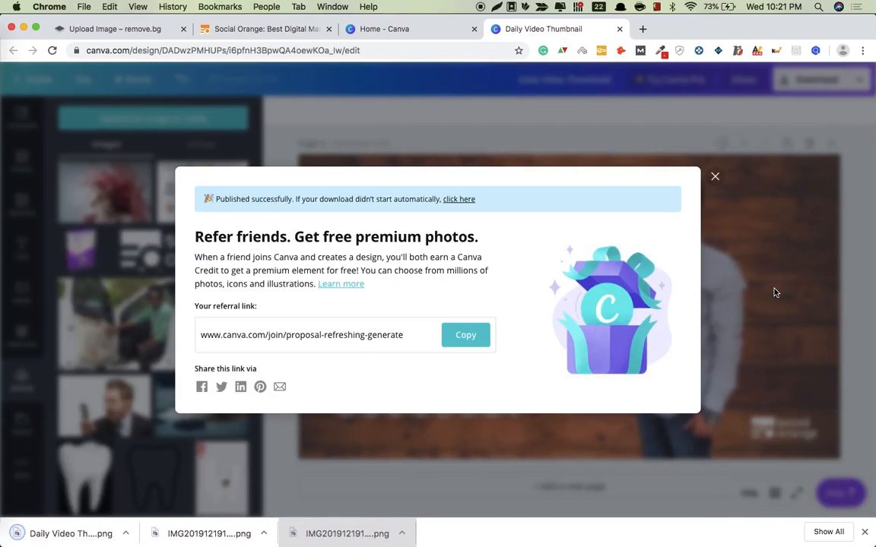
left_click(74, 529)
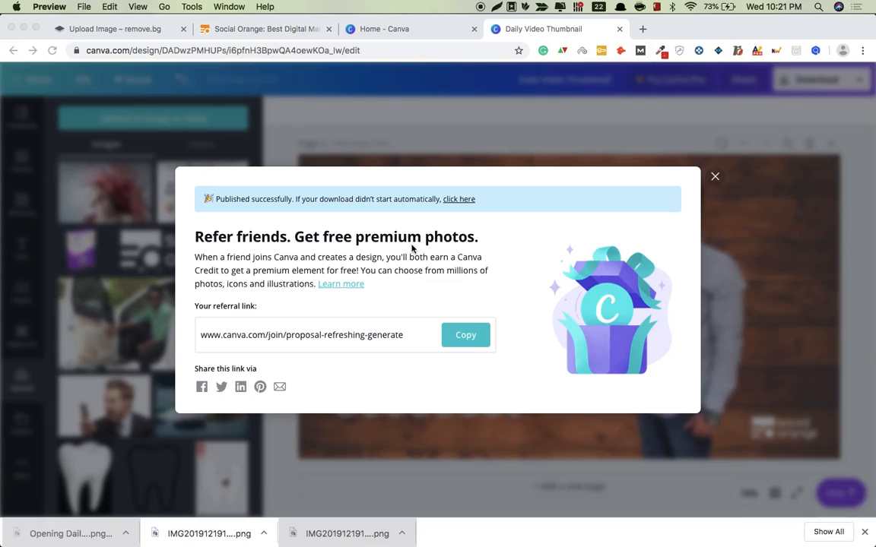